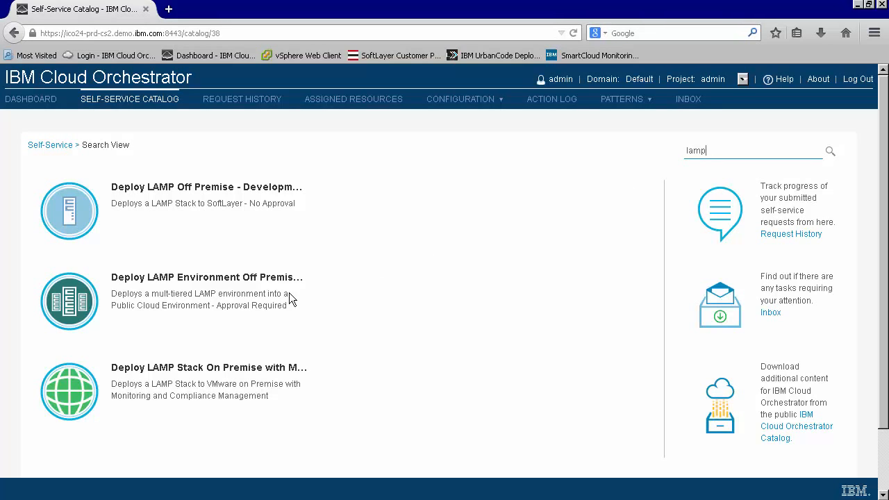
Step: Request the Deploy LAMP Environment Off Premise - Production offering with the instance name AnyBankProdOffPrem
click(214, 303)
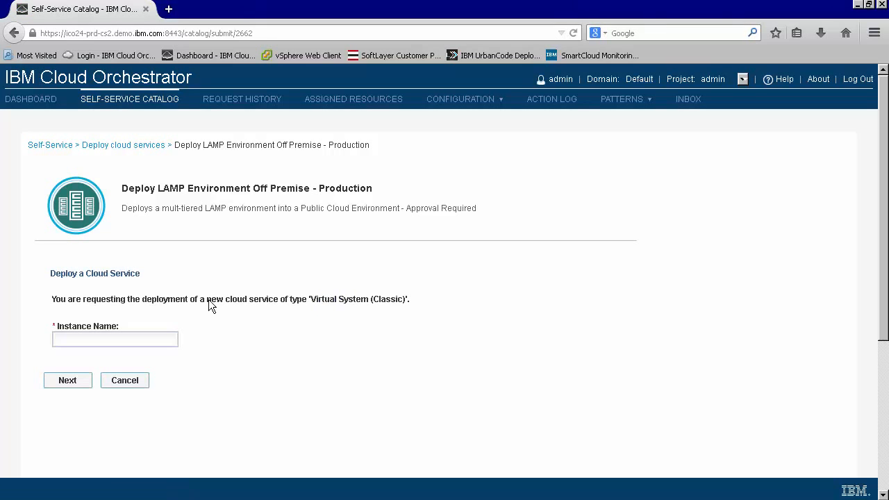
click(138, 337)
text(AnyBank)
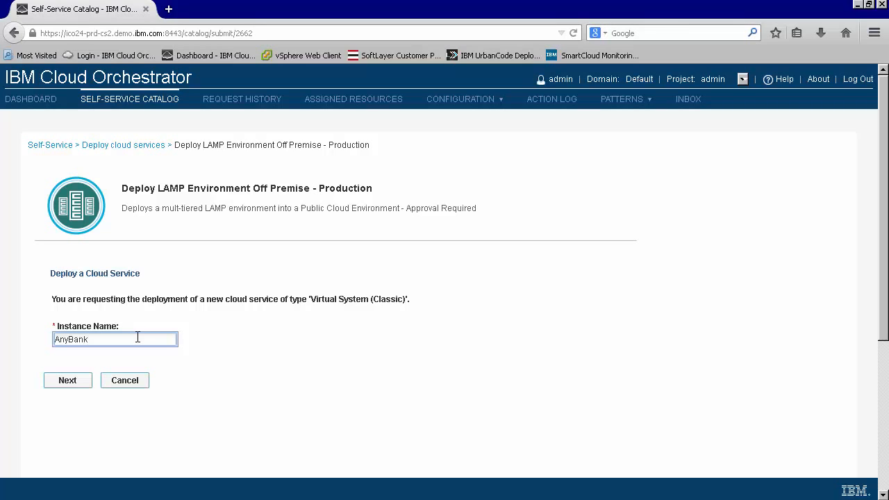
text(ProdOffPrem)
click(61, 385)
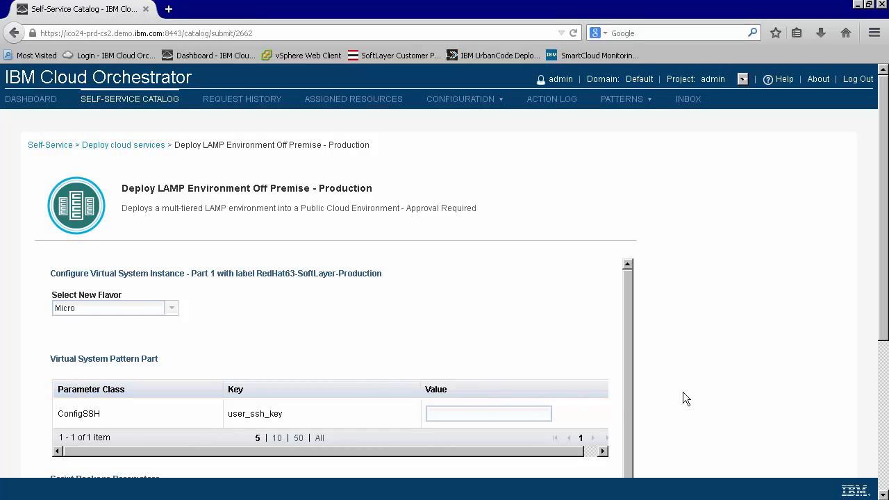
Step: Accept the default parameters for both RedHat63-SoftLayer-Production parts and deploy the cloud service
drag(880, 333, 776, 440)
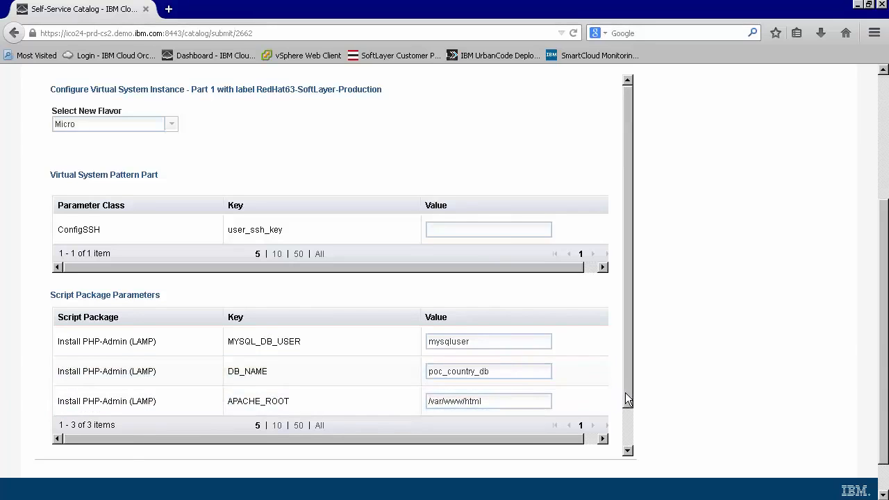
scroll(625, 392, down, 1)
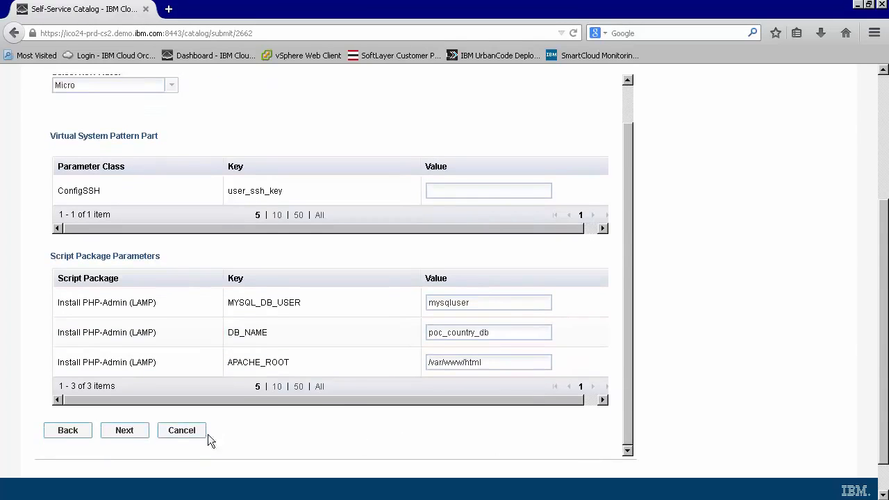
click(126, 431)
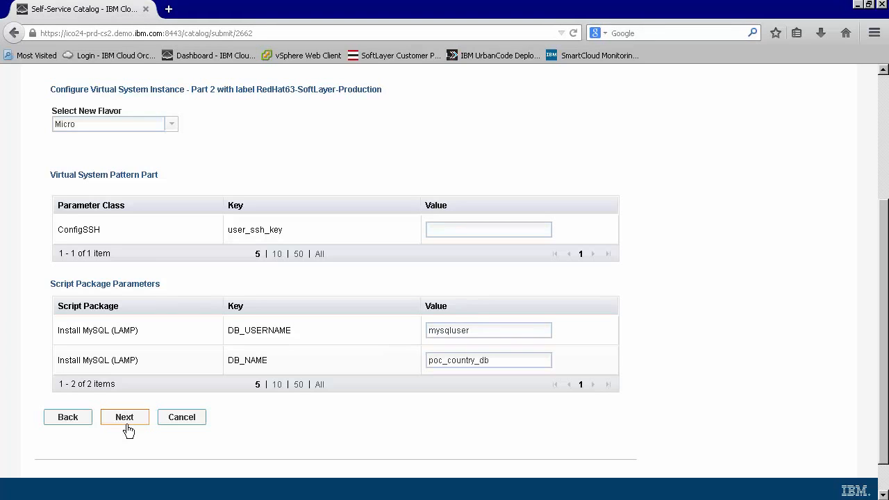
click(125, 425)
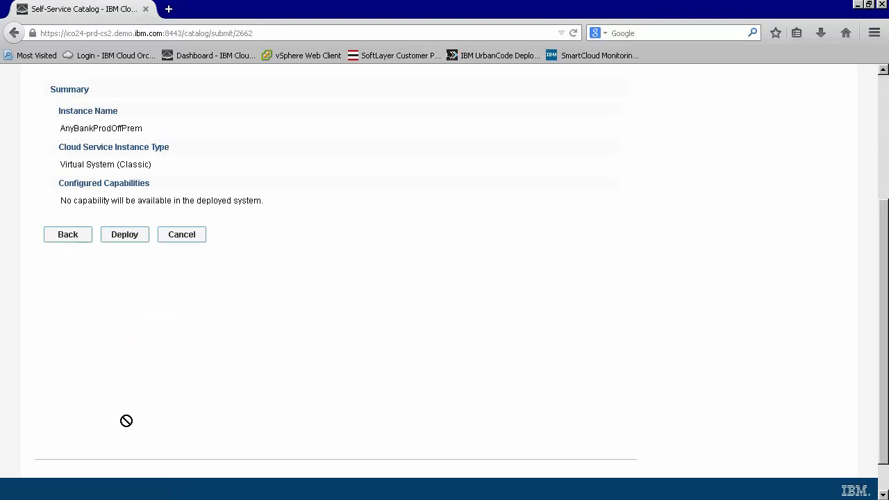
click(125, 236)
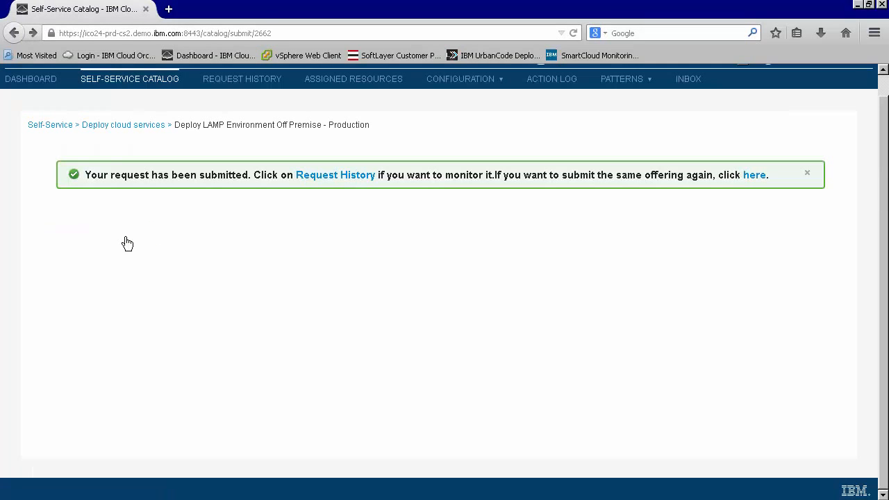
Step: Claim and accept the approval task for AnyBankProdOffPrem, and reopen the production deployment request in the request history
click(331, 177)
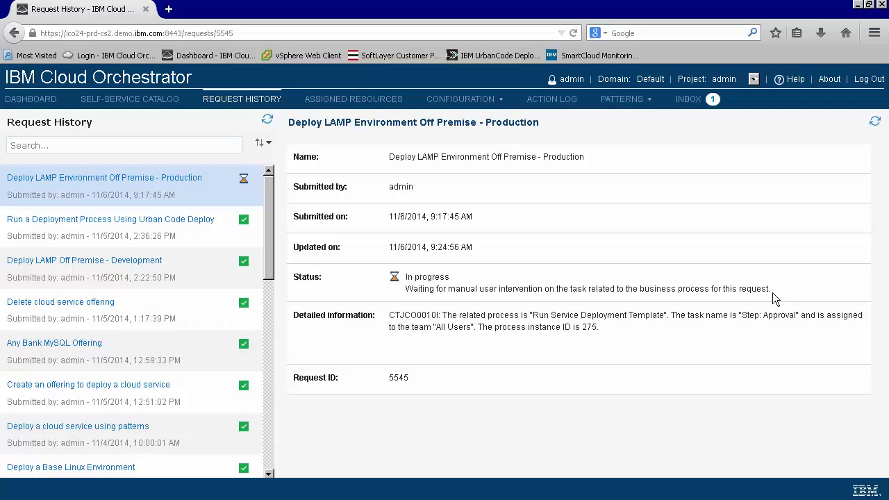
click(694, 104)
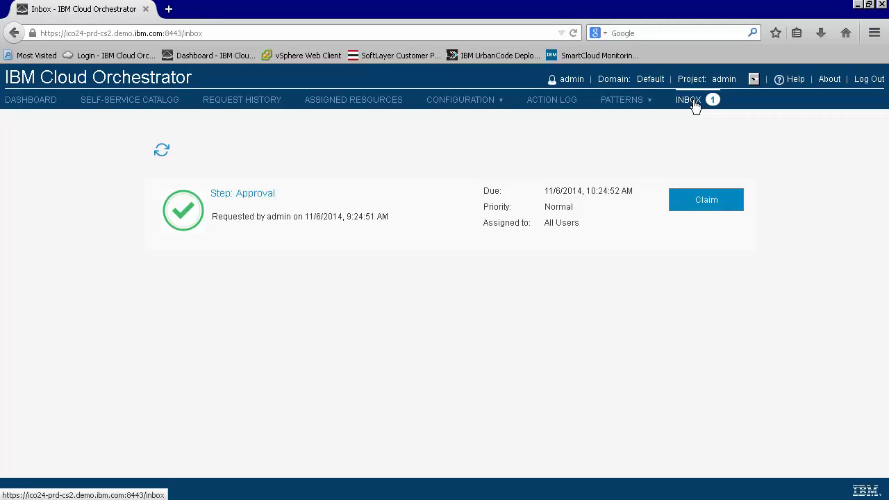
click(707, 207)
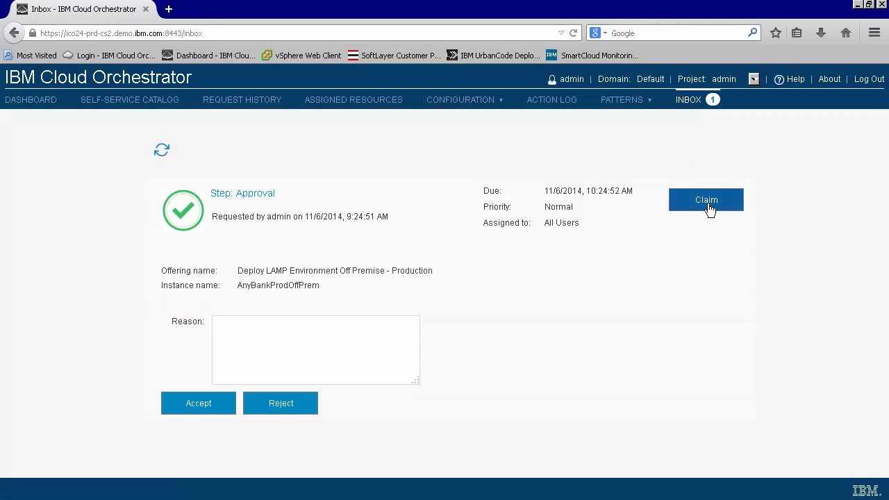
click(709, 210)
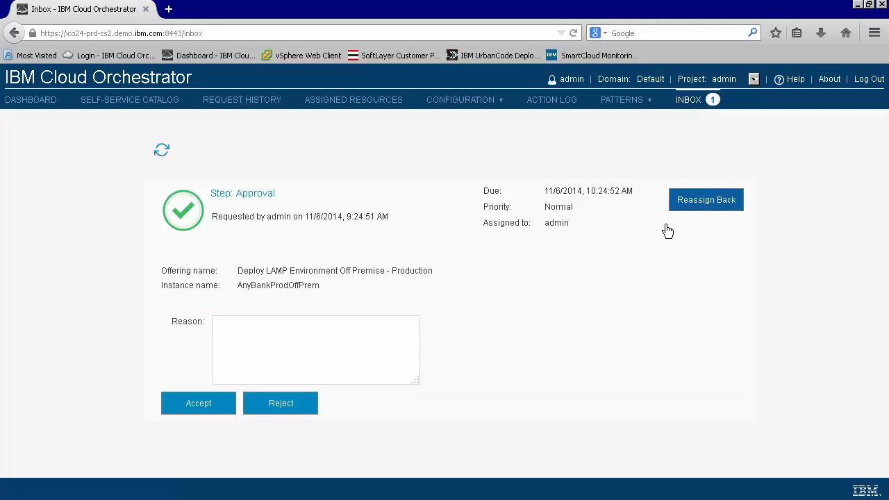
click(178, 416)
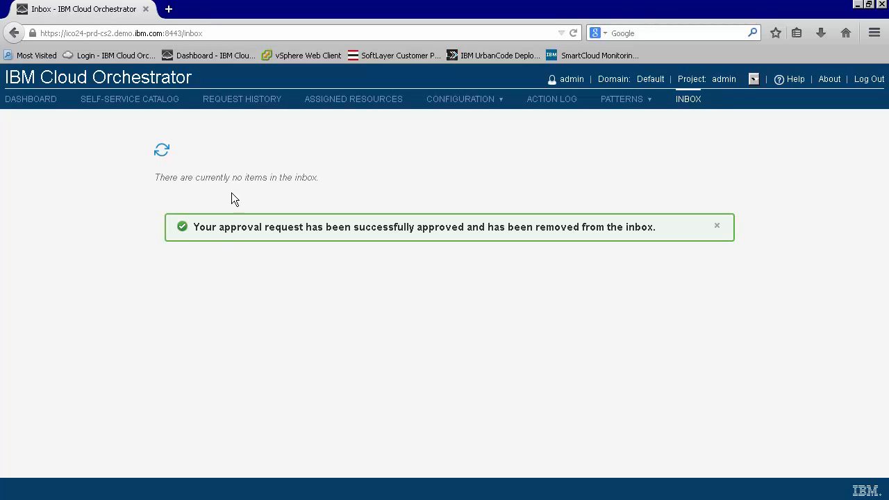
click(247, 104)
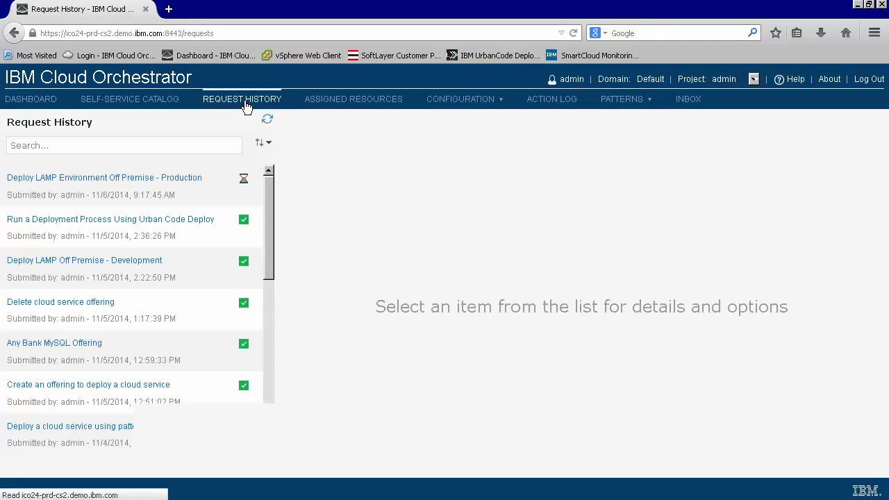
click(139, 180)
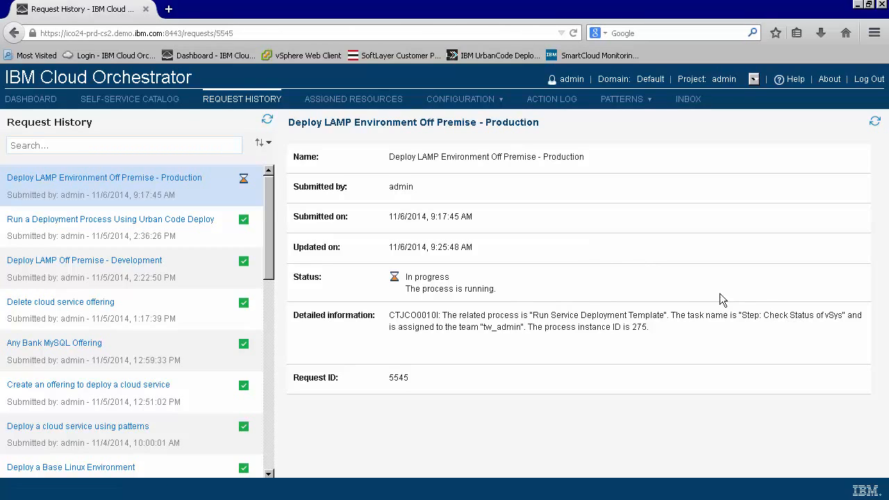
Step: Log in to the SoftLayer Customer Portal with the prefilled credentials in a new browser tab and show the device list
click(169, 9)
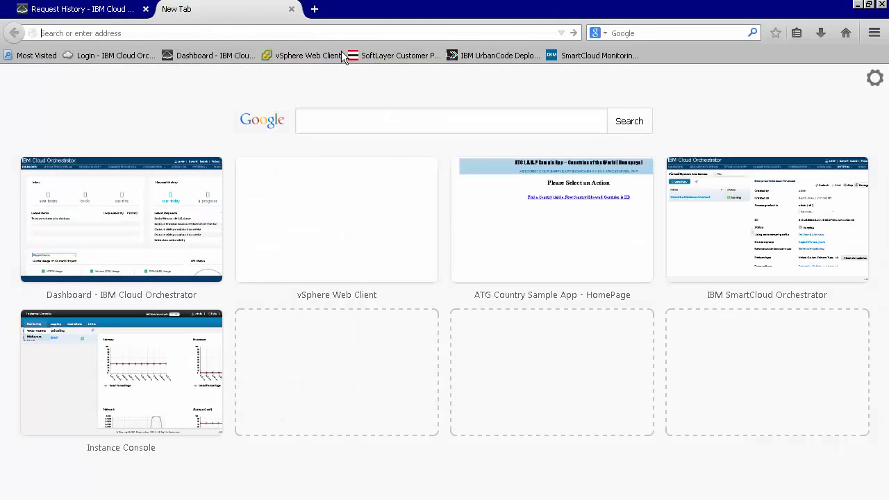
click(378, 56)
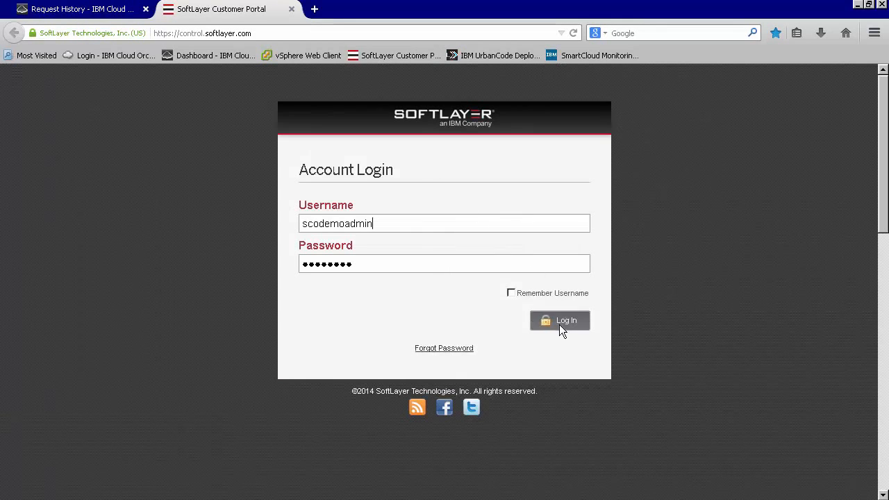
click(559, 324)
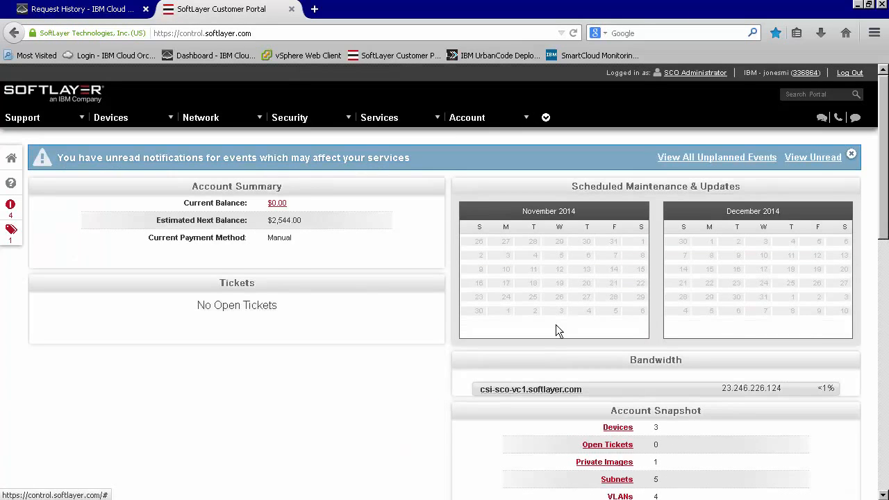
click(129, 139)
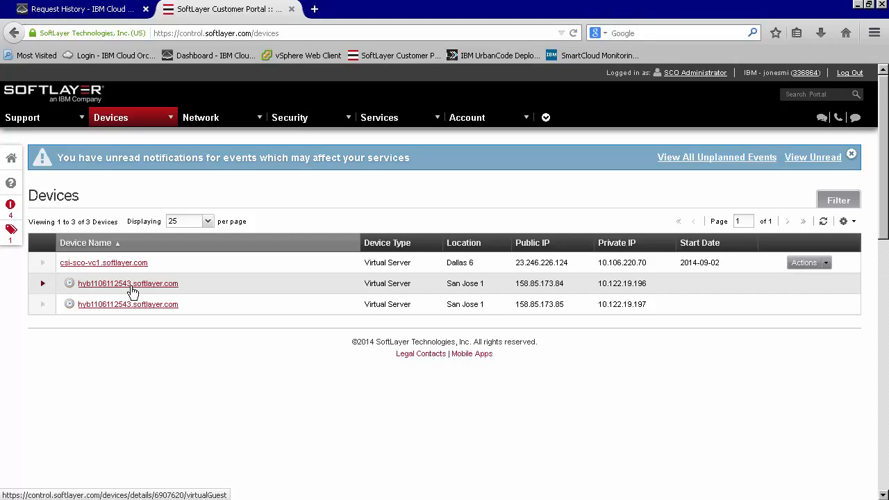
Step: Return to Cloud Orchestrator and refresh the request history until the LAMP production deployment request is complete
click(68, 13)
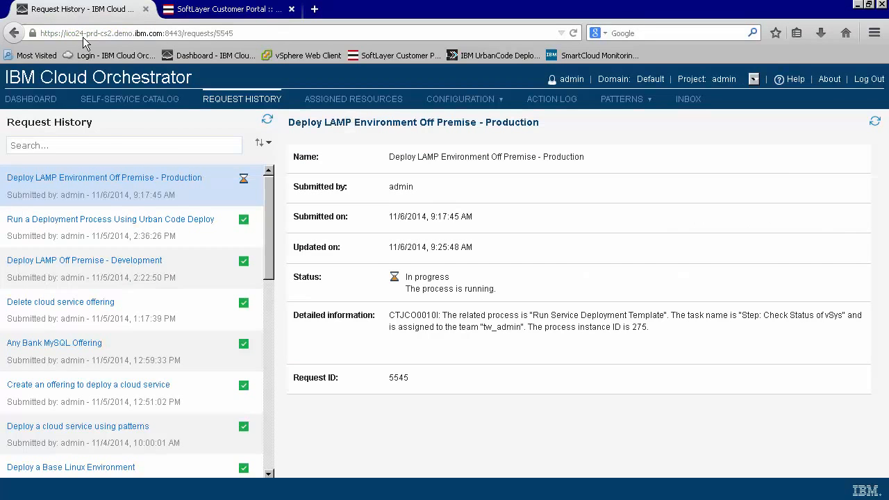
click(269, 124)
click(271, 128)
click(270, 126)
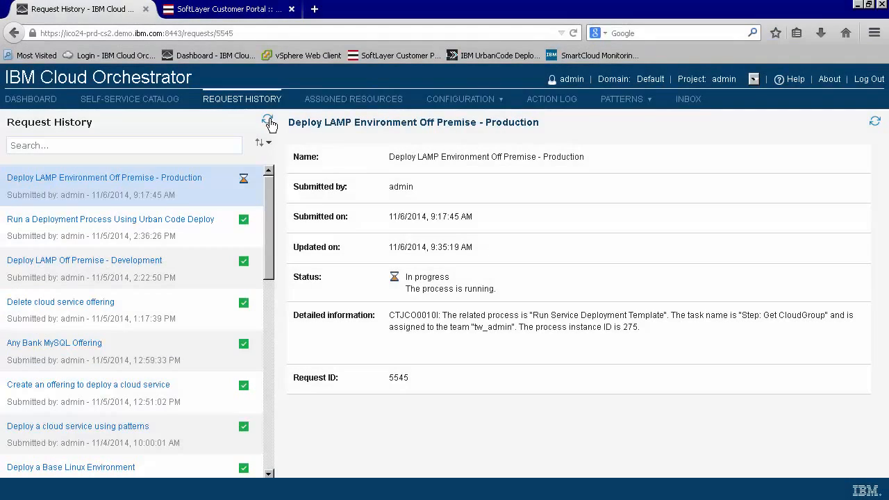
click(270, 124)
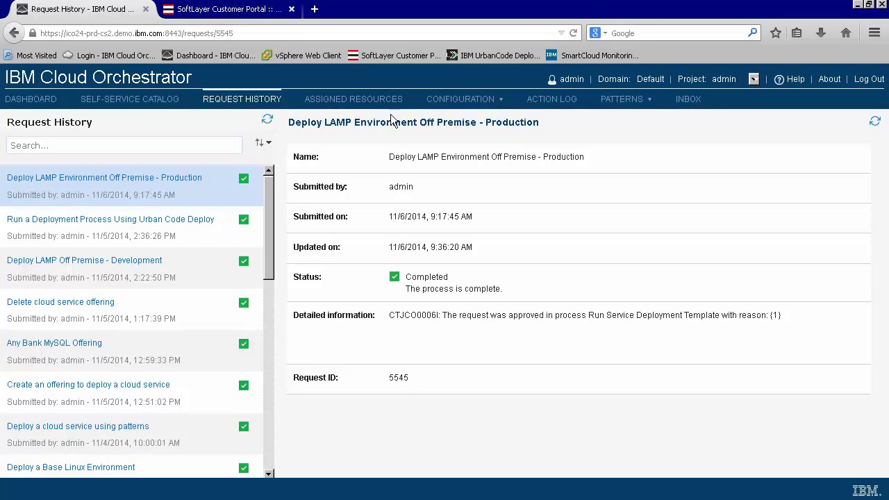
Step: Open the LAMP-Production-Off-Premise classic virtual system pattern and examine its topology
click(628, 107)
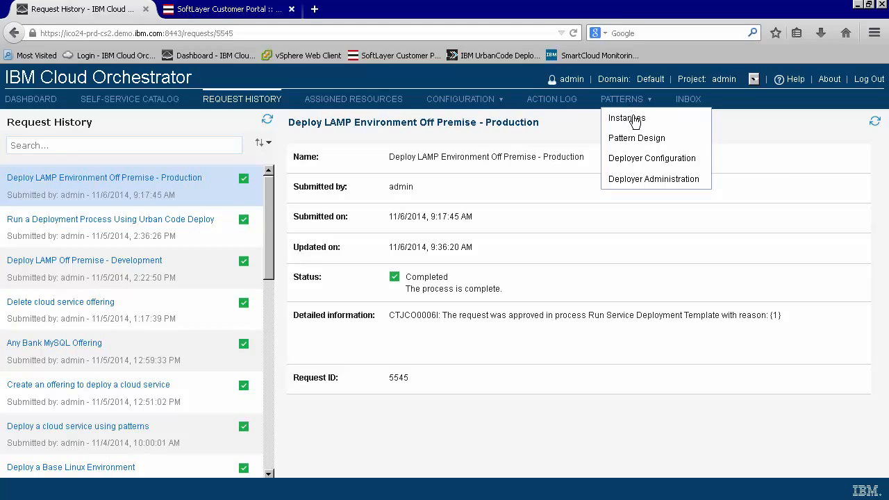
mouse_move(636, 139)
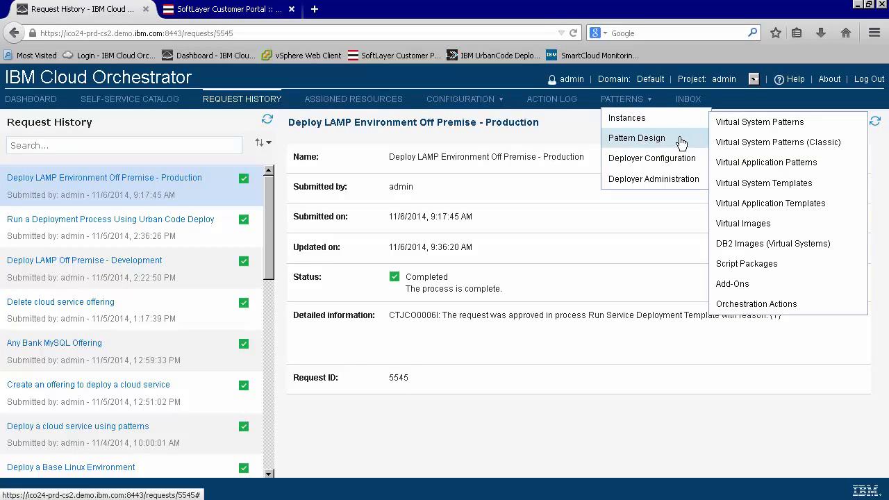
click(750, 143)
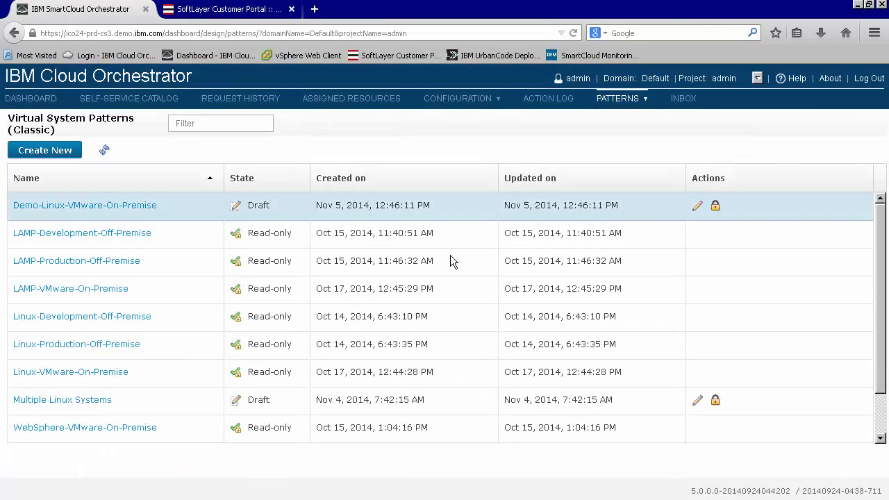
click(67, 262)
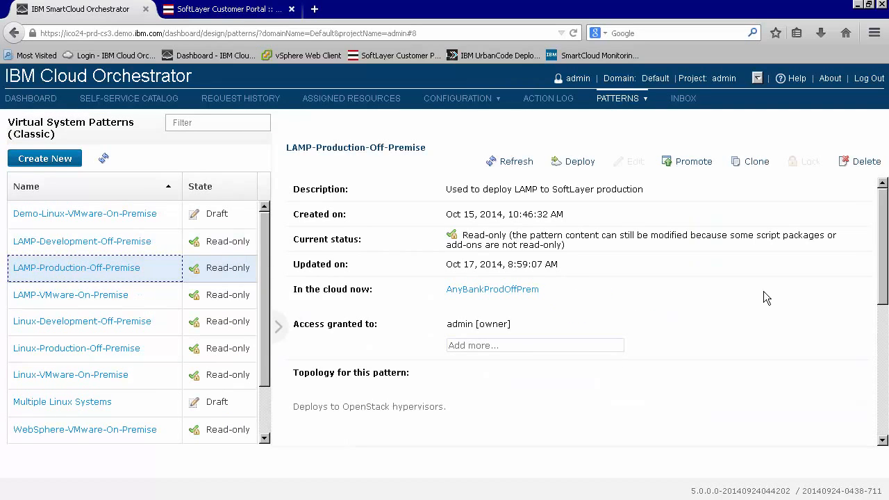
drag(881, 272, 868, 375)
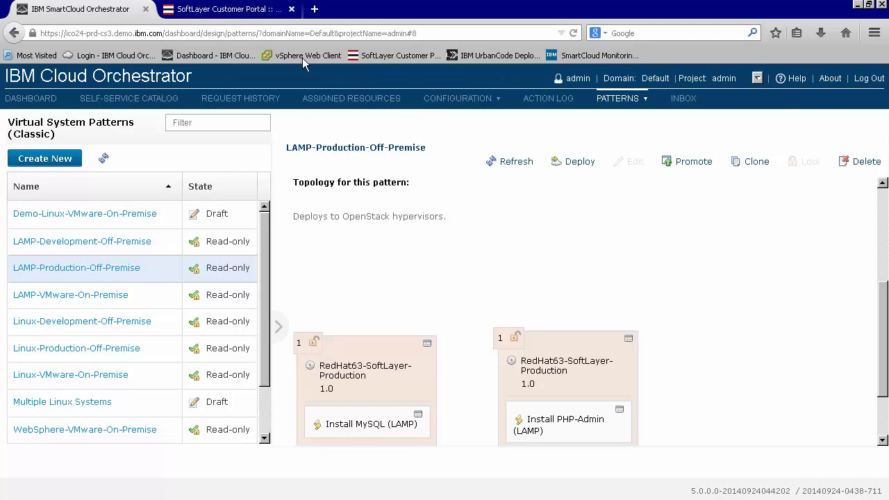
Step: Copy the public IP 158.85.173.84 of the first San Jose 1 server from the SoftLayer portal and open it in a new browser tab
click(205, 8)
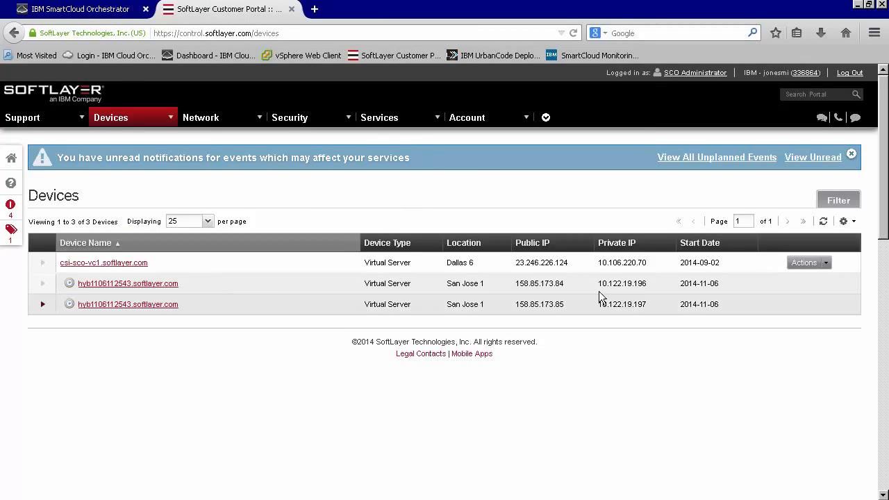
drag(564, 286, 514, 286)
key(ctrl+c)
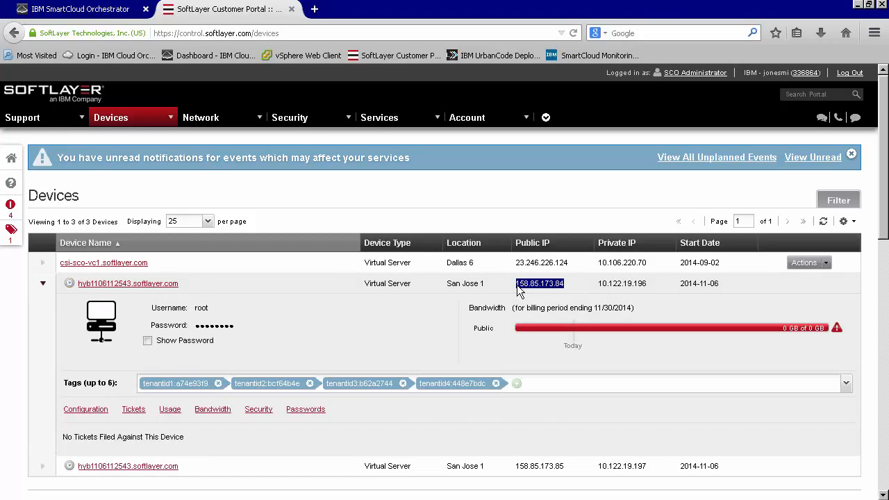
click(315, 9)
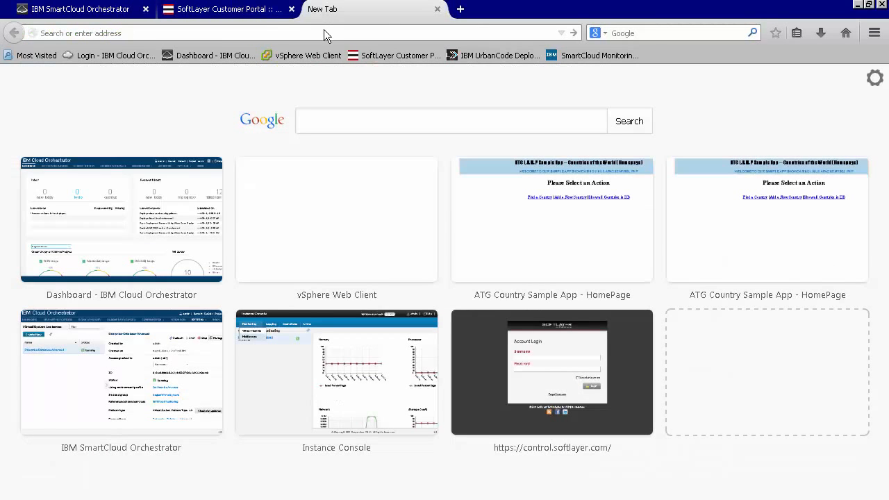
key(ctrl+v)
key(Return)
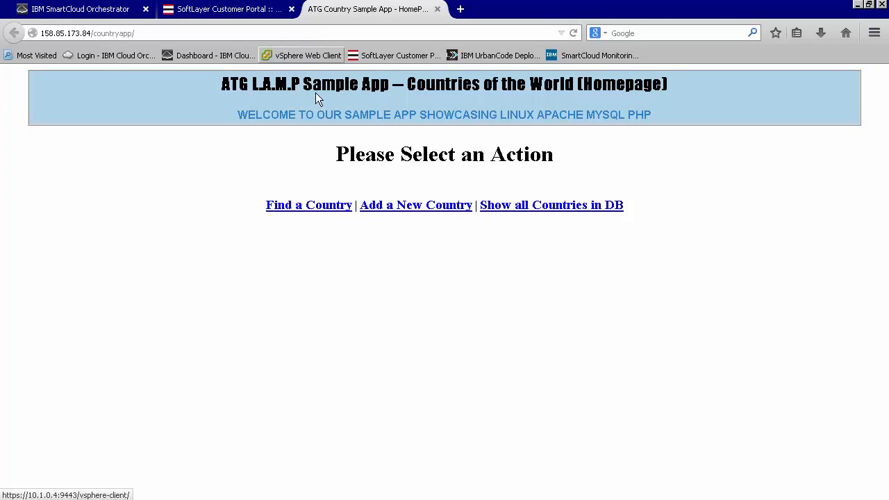
Step: Search the sample app's database for countries whose name matches "states"
click(320, 209)
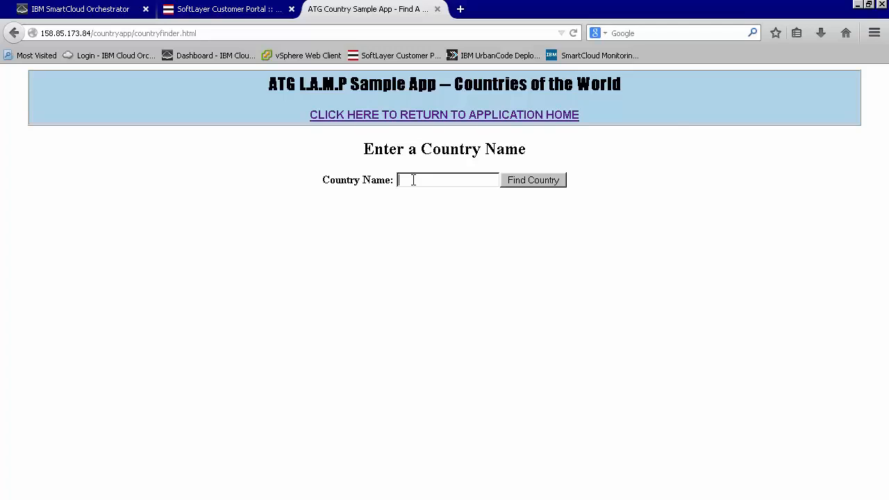
text(states)
key(Return)
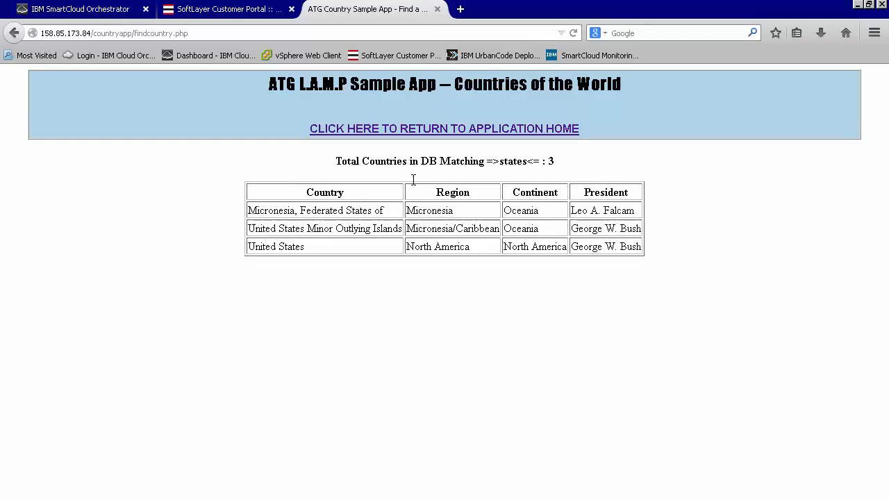